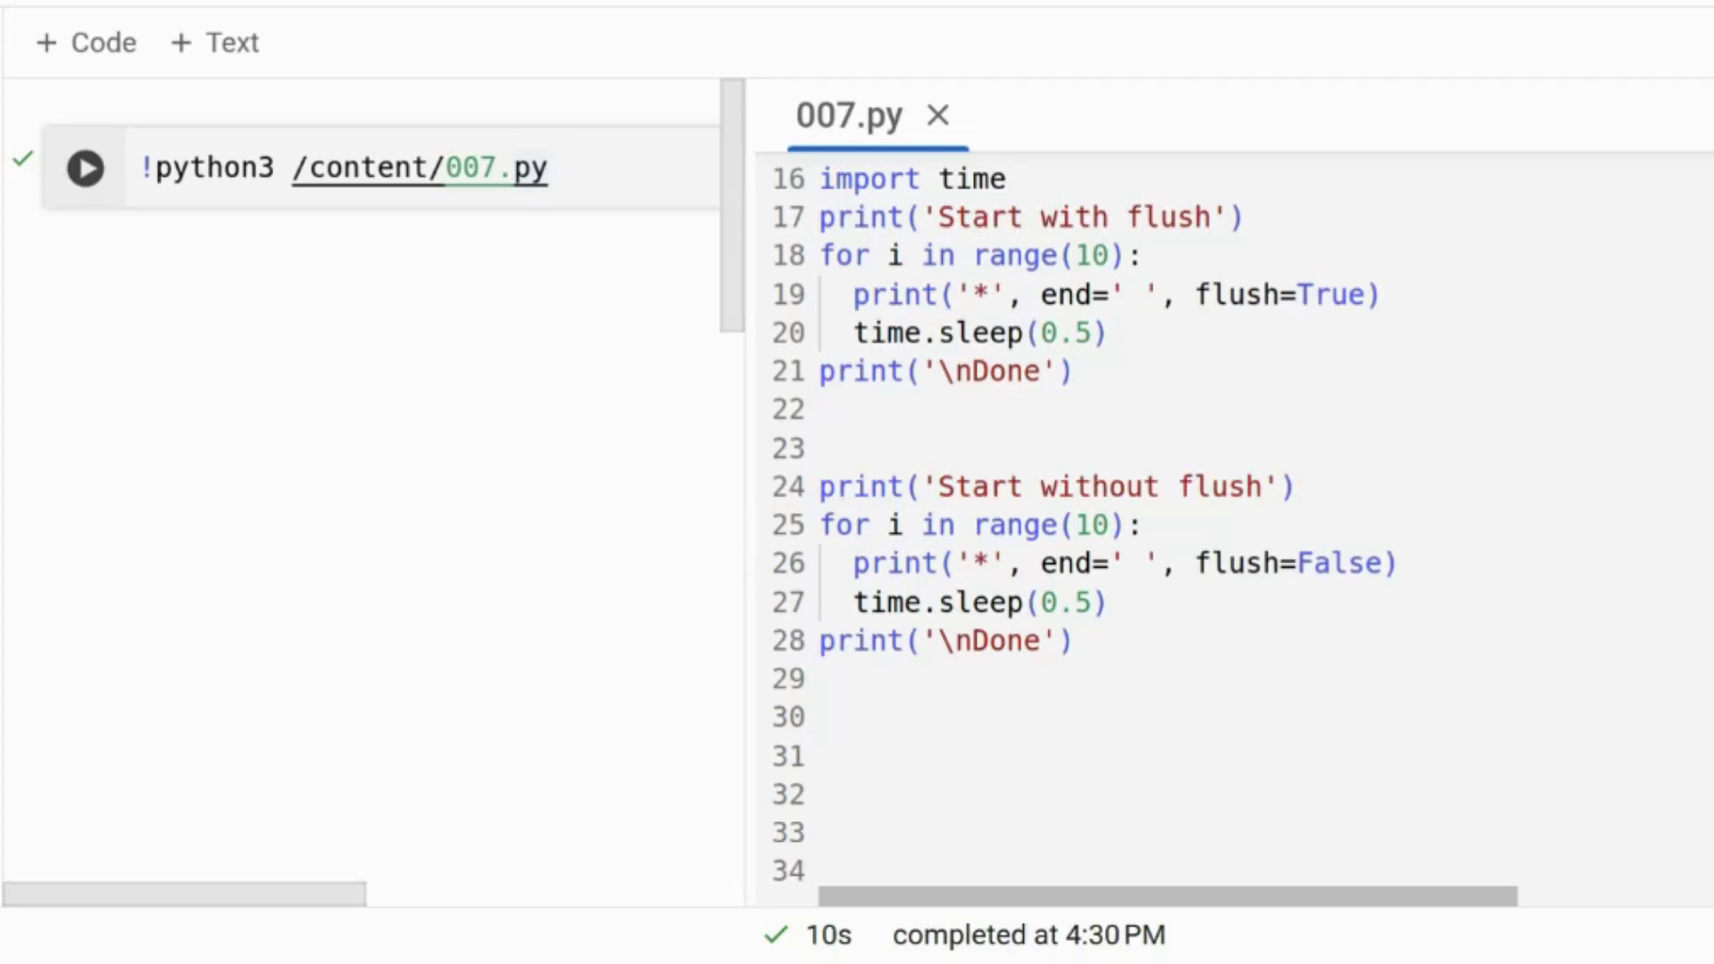
Step: Highlight the flush argument and the printed star on line 19 of 007.py
left_click_drag(1195, 294, 1367, 294)
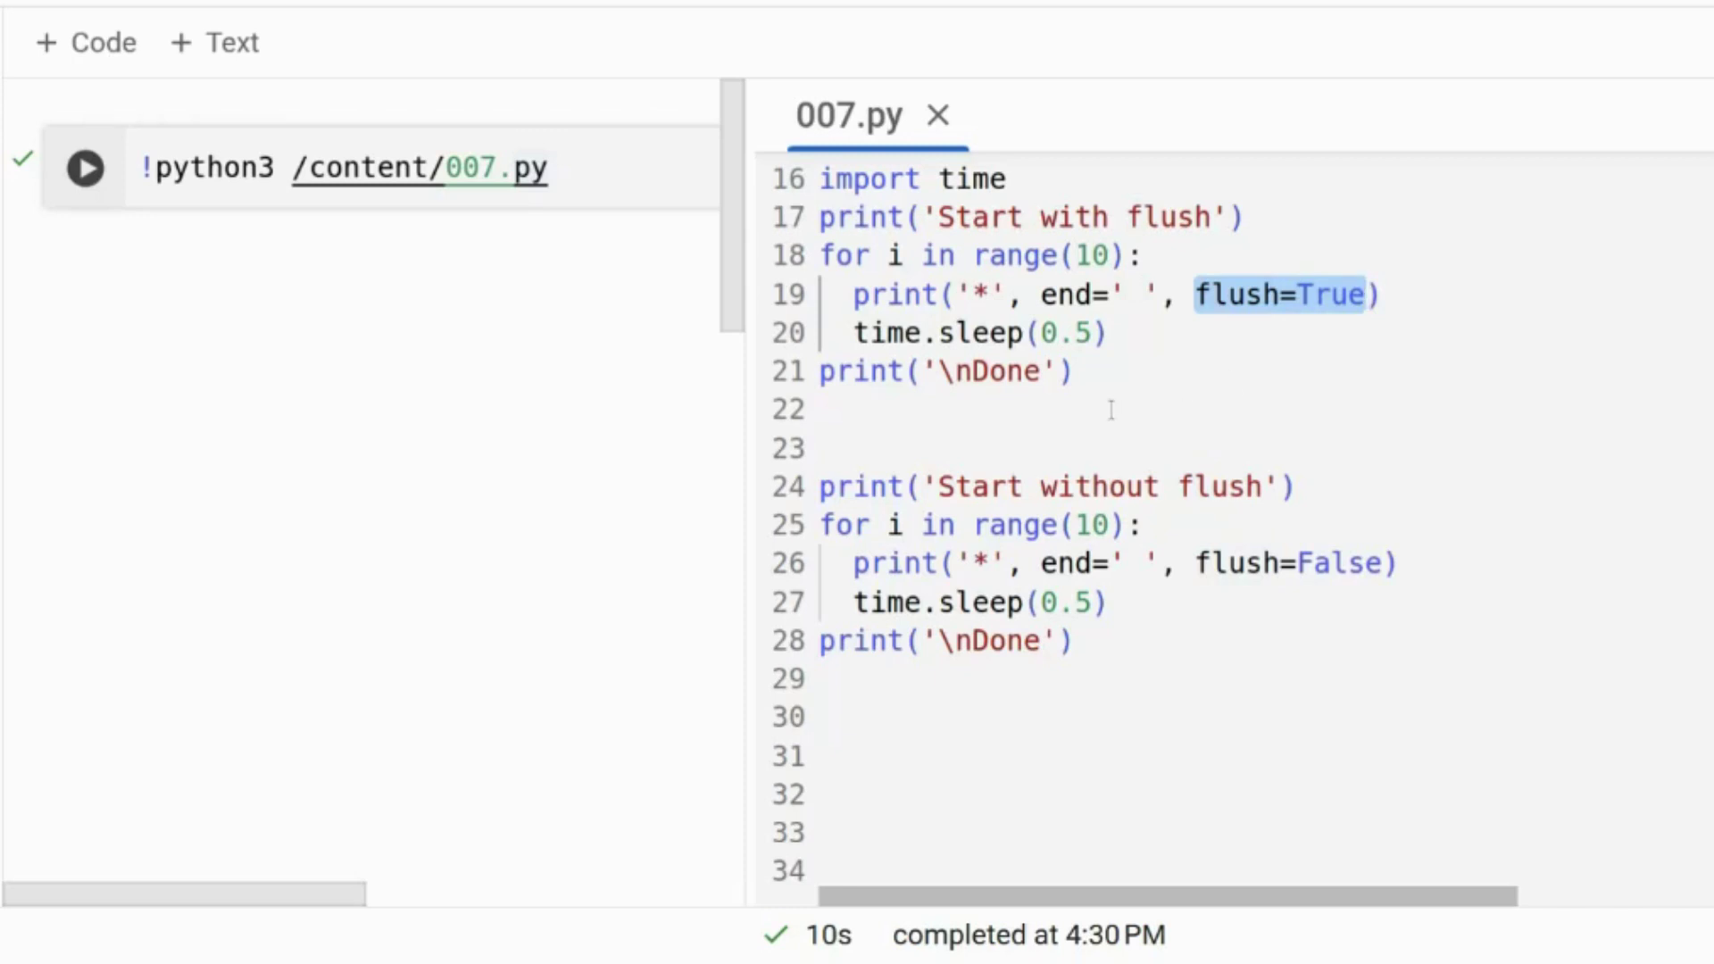
left_click(1099, 373)
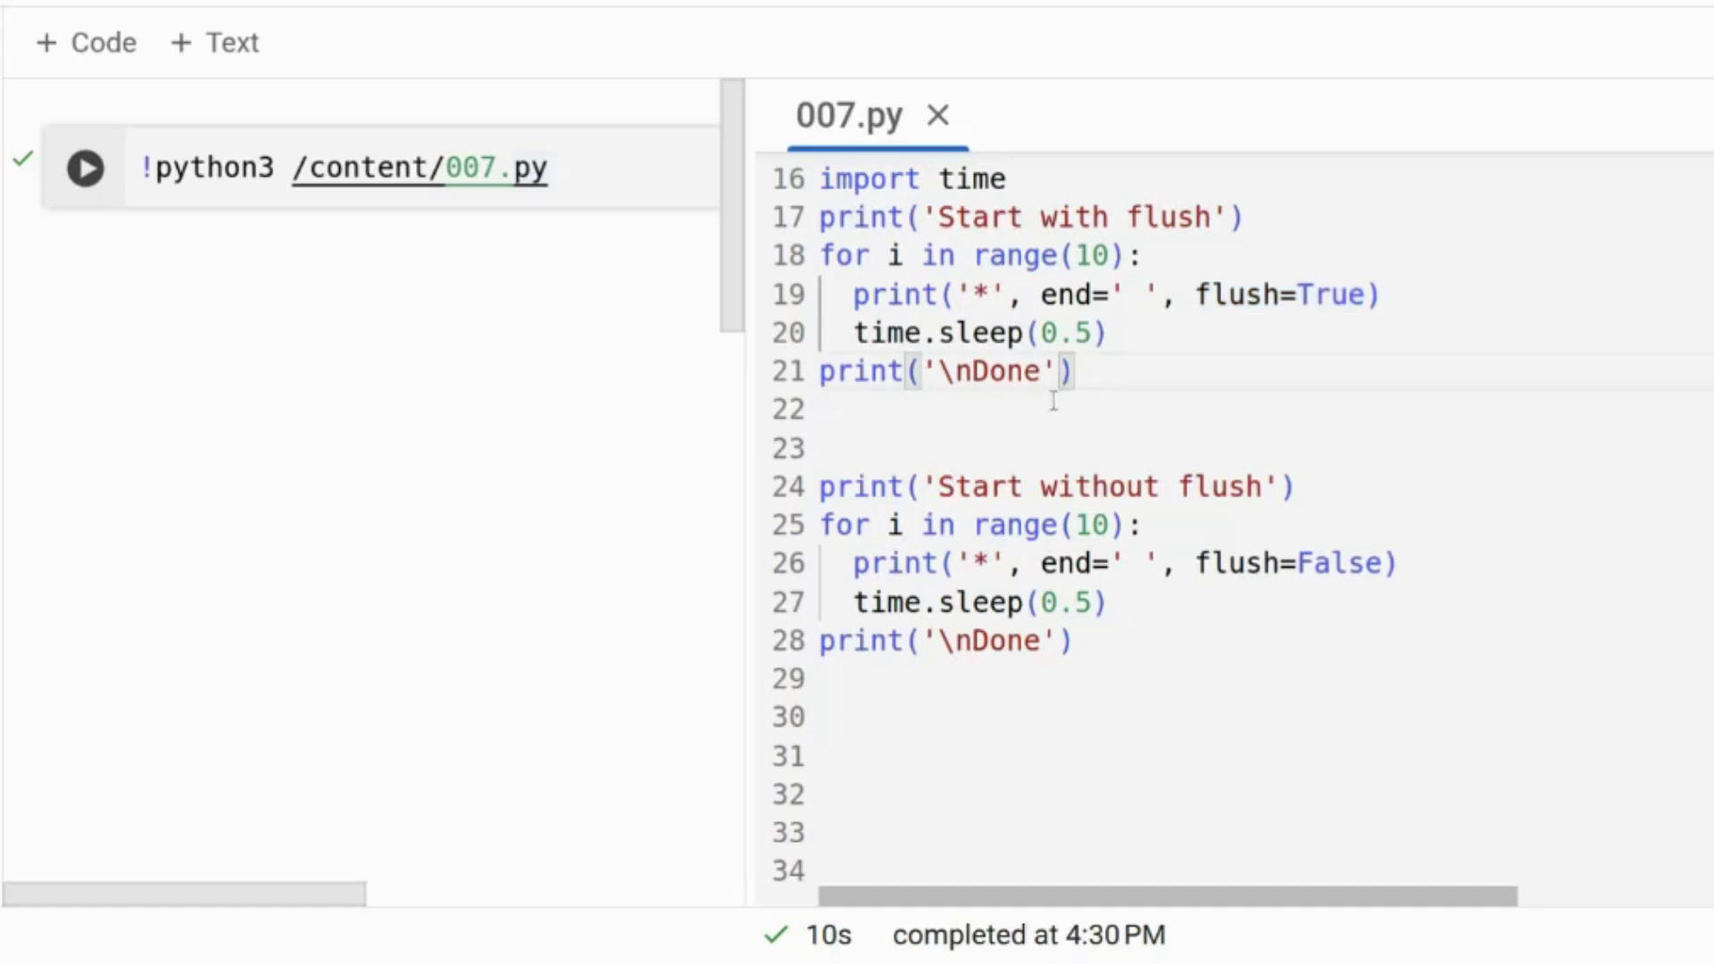
double_click(979, 295)
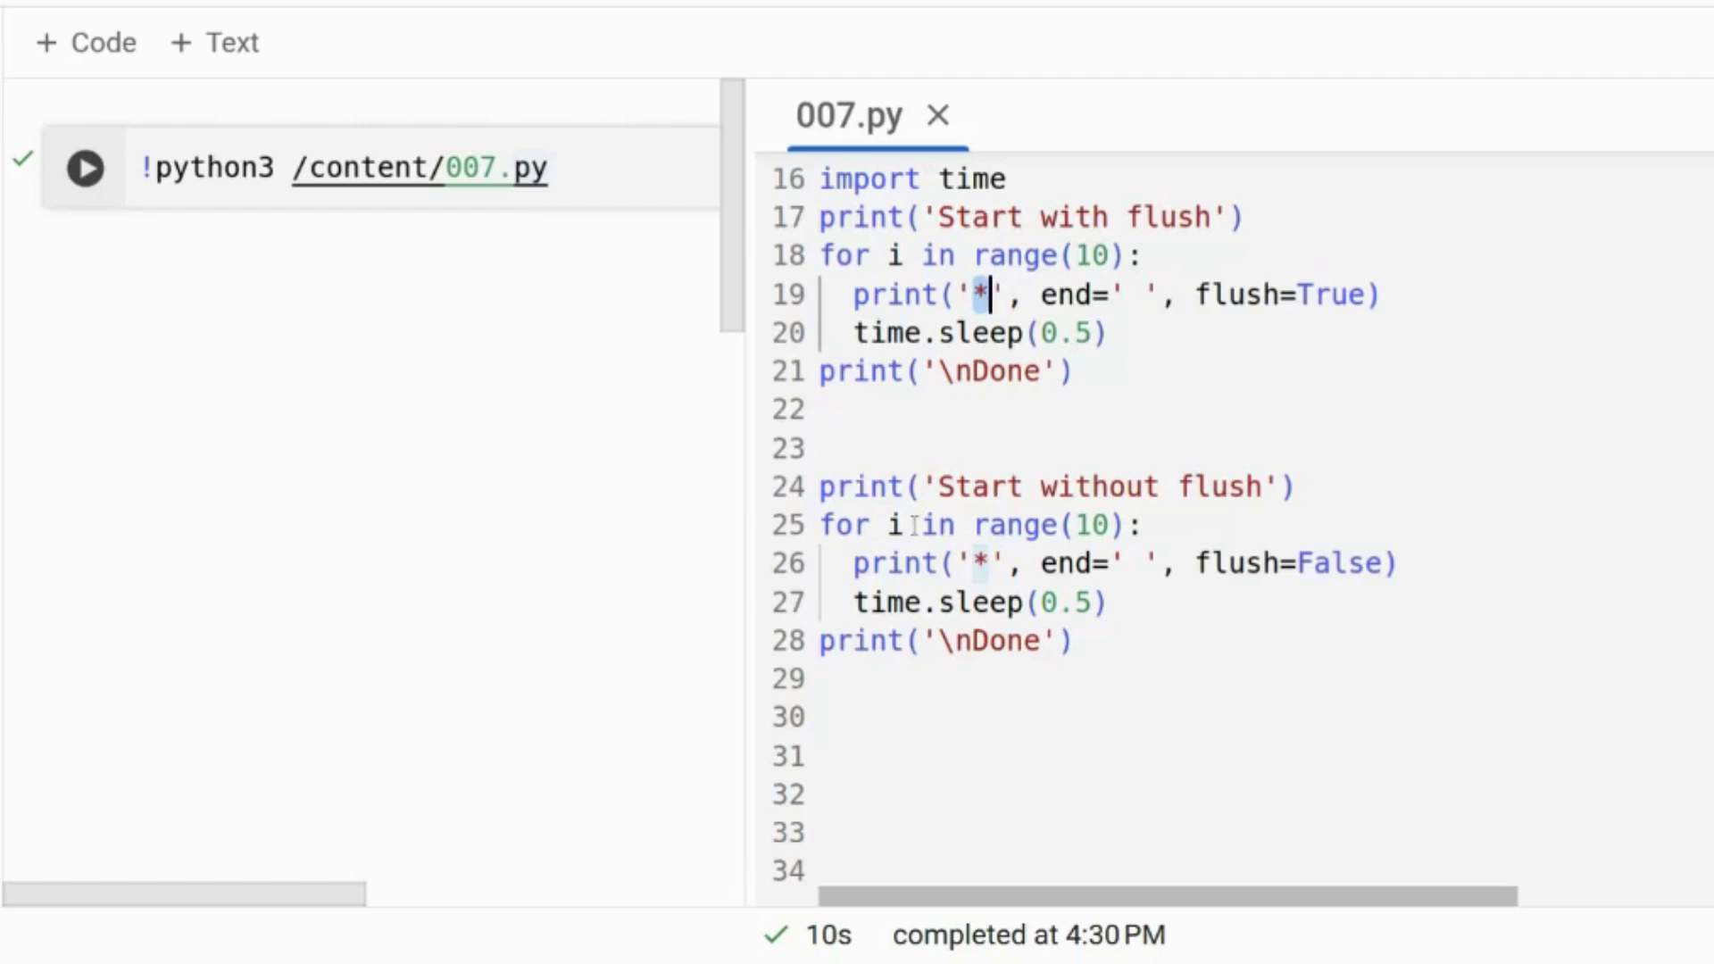
Step: Run the !python3 /content/007.py cell to print the stars and Done
left_click(616, 169)
key("shift+Return")
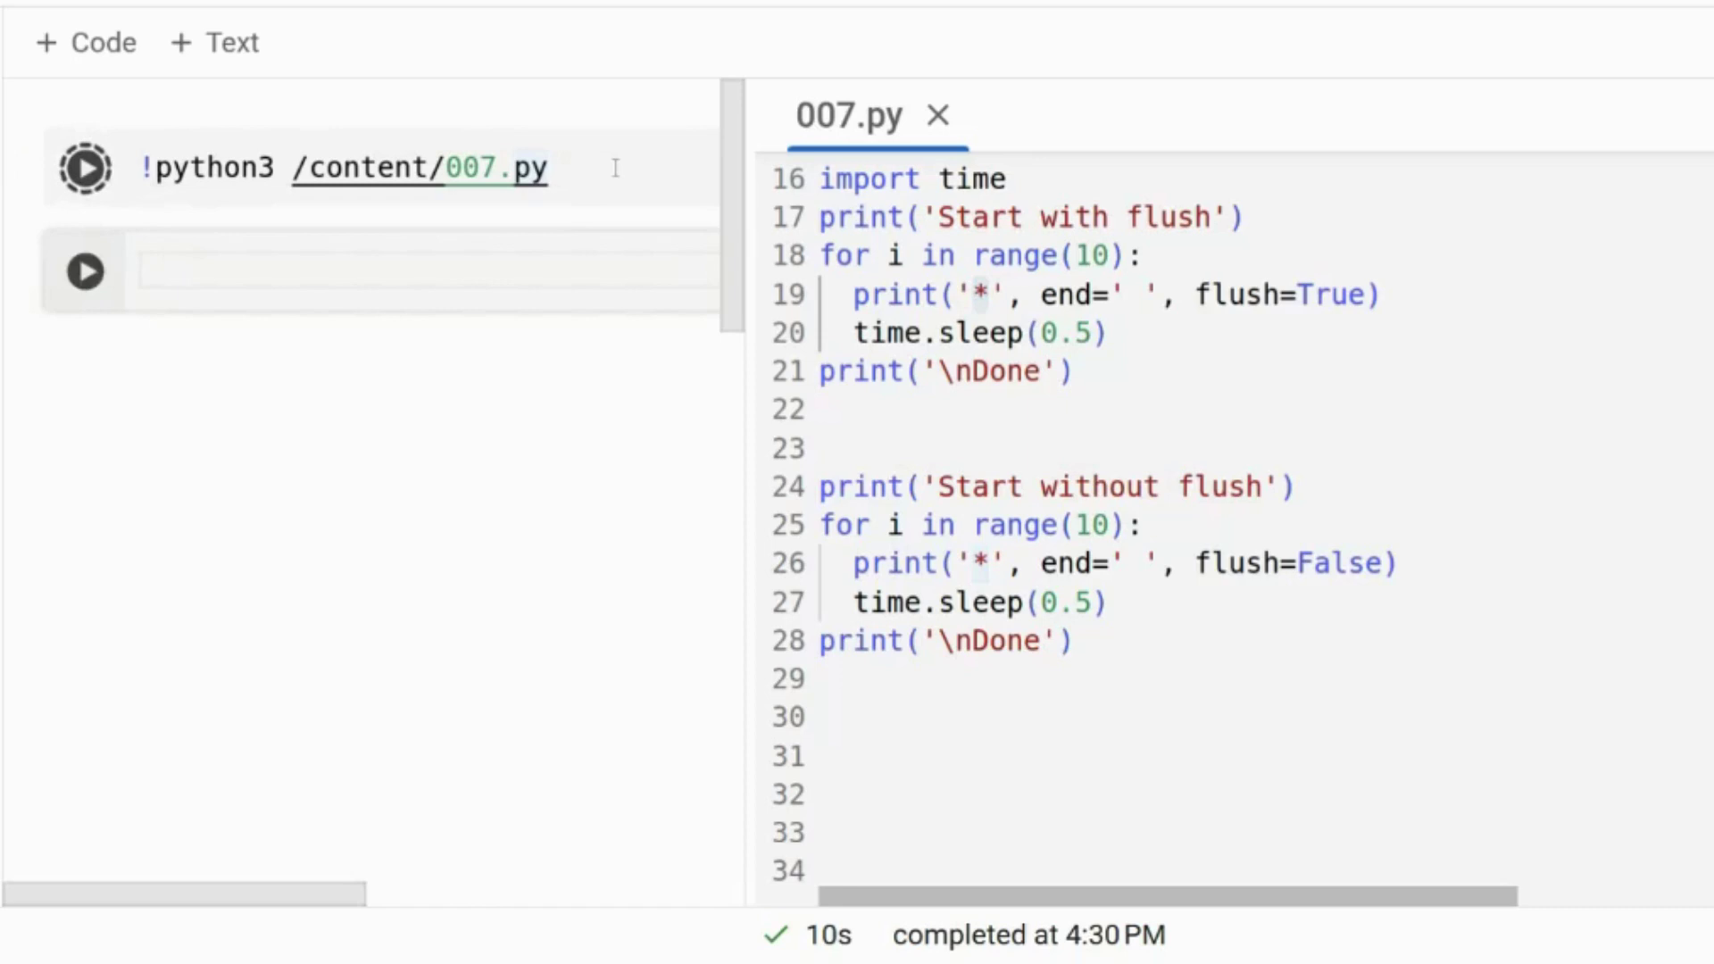